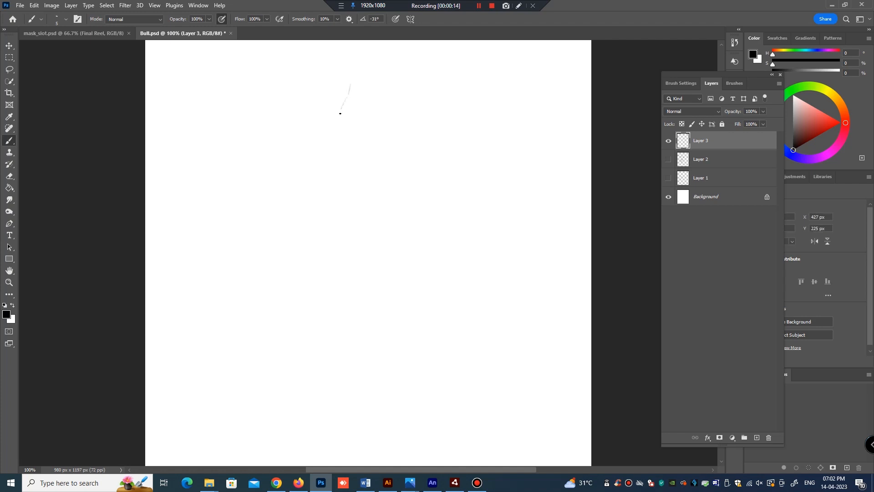
Sketch the bull's head near the top of the canvas on Layer 3, with jaw, ear, brow and snout
left_click_drag(346, 122, 353, 122)
left_click_drag(348, 92, 323, 81)
left_click_drag(334, 96, 345, 95)
left_click_drag(367, 81, 381, 83)
left_click_drag(383, 89, 386, 102)
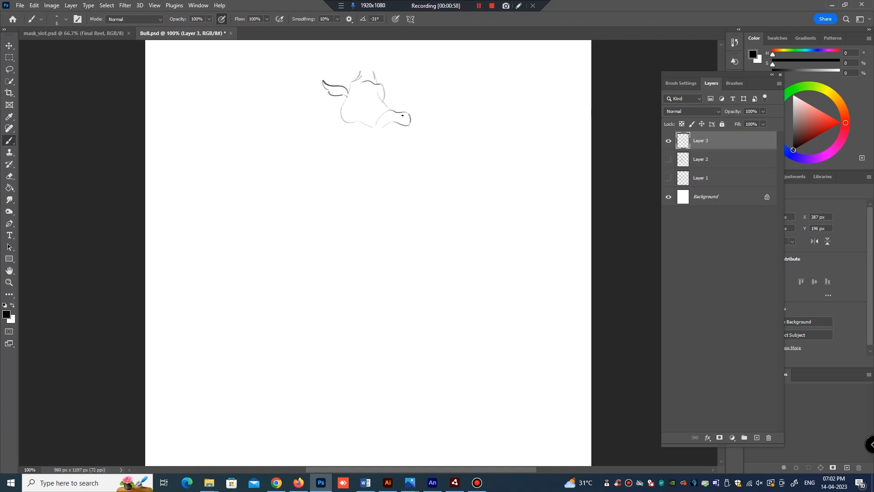
Draw the dark nostril and the mouth line on the muzzle, and add two curved horns with a hair tuft
mouse_move(389, 110)
left_mouse_down()
mouse_move(374, 130)
mouse_move(390, 117)
left_mouse_up()
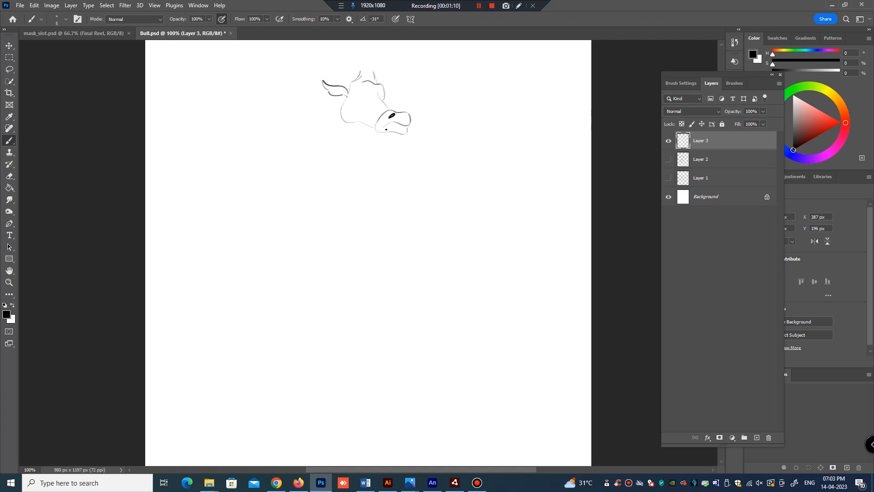
left_click_drag(386, 127, 398, 128)
mouse_move(347, 56)
left_mouse_down()
mouse_move(363, 72)
mouse_move(347, 52)
mouse_move(359, 77)
mouse_move(347, 53)
mouse_move(363, 73)
mouse_move(387, 55)
mouse_move(371, 66)
left_mouse_up()
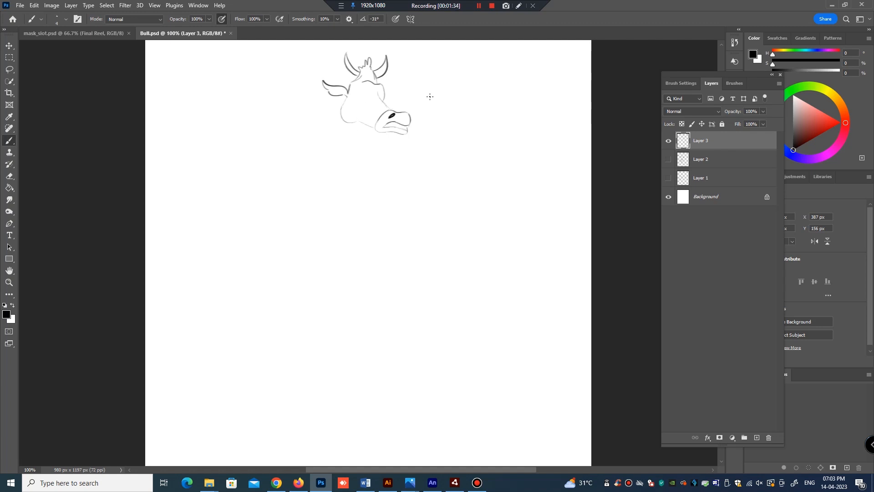
Draw the neck, chest curve and back line, and outline the near arm bent at the elbow
mouse_move(346, 98)
left_mouse_down()
mouse_move(341, 121)
mouse_move(342, 107)
mouse_move(344, 121)
mouse_move(374, 129)
mouse_move(341, 119)
mouse_move(331, 138)
left_mouse_up()
mouse_move(356, 122)
left_mouse_down()
mouse_move(331, 150)
mouse_move(363, 155)
mouse_move(378, 195)
left_mouse_up()
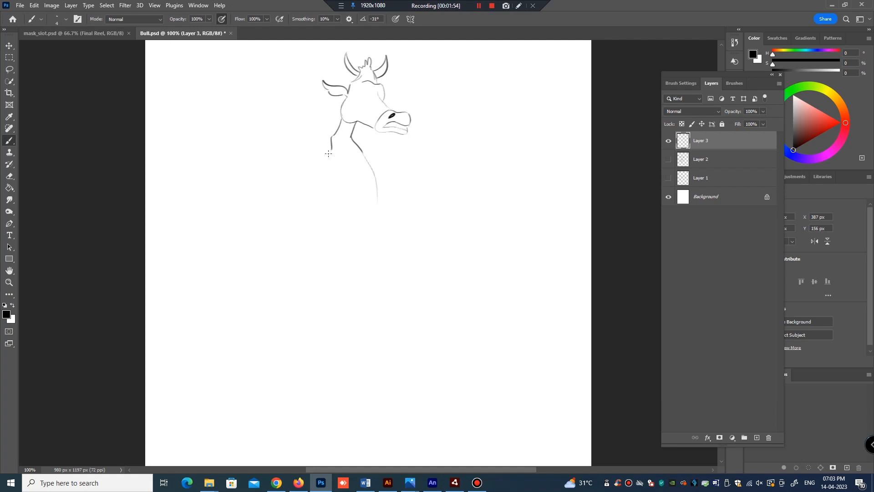
left_click_drag(331, 152, 307, 174)
left_click_drag(332, 182, 319, 234)
left_click_drag(331, 146, 309, 181)
mouse_move(317, 176)
left_mouse_down()
mouse_move(335, 160)
mouse_move(331, 173)
left_mouse_up()
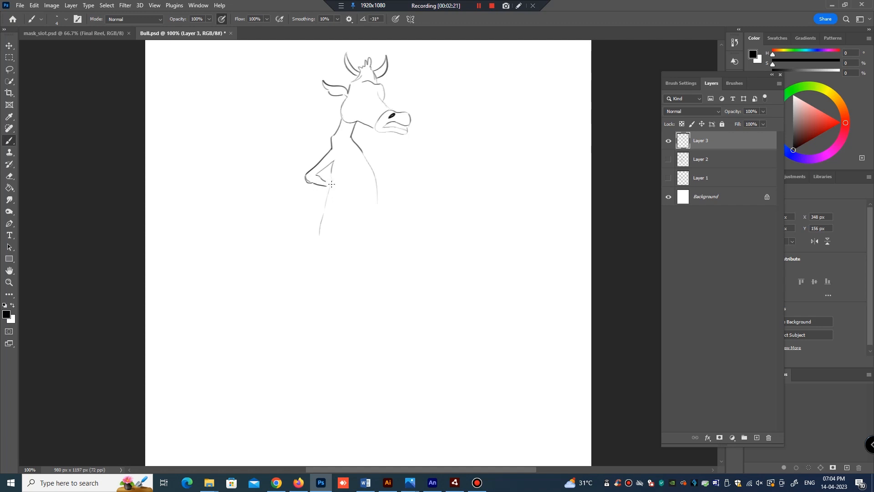
Draw the hand resting on the hip and strengthen the outlines of the back and the rounded belly
left_click_drag(331, 184, 320, 192)
left_click_drag(324, 193, 323, 198)
left_click_drag(334, 160, 332, 183)
left_click_drag(331, 200, 320, 236)
mouse_move(368, 162)
left_mouse_down()
mouse_move(370, 242)
mouse_move(381, 194)
mouse_move(368, 232)
left_mouse_up()
Draw the lower belly curve and the near leg down to its hoof, undoing the stray stroke
left_click_drag(328, 224, 319, 243)
left_click_drag(364, 230, 341, 253)
mouse_move(363, 224)
left_mouse_down()
mouse_move(349, 248)
mouse_move(322, 255)
mouse_move(332, 260)
mouse_move(316, 254)
mouse_move(312, 266)
mouse_move(310, 251)
mouse_move(321, 278)
left_mouse_up()
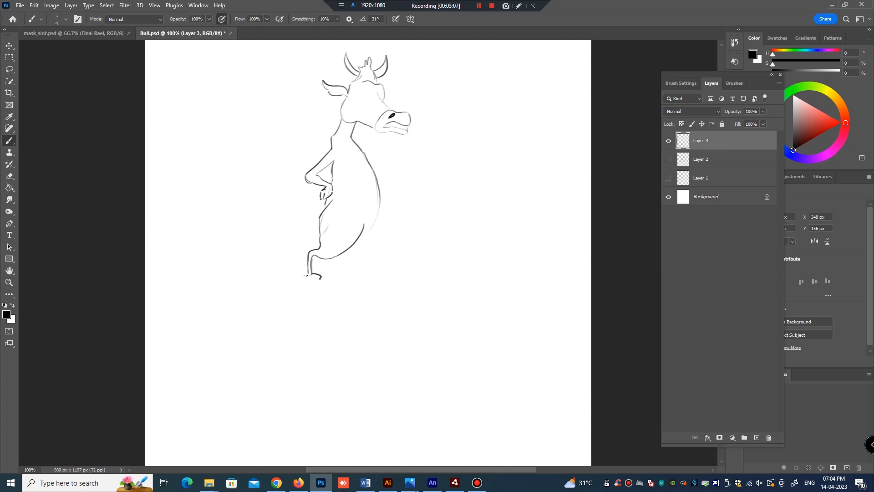
mouse_move(309, 274)
left_mouse_down()
mouse_move(318, 290)
mouse_move(321, 280)
mouse_move(323, 288)
mouse_move(312, 263)
left_mouse_up()
key("ctrl+z")
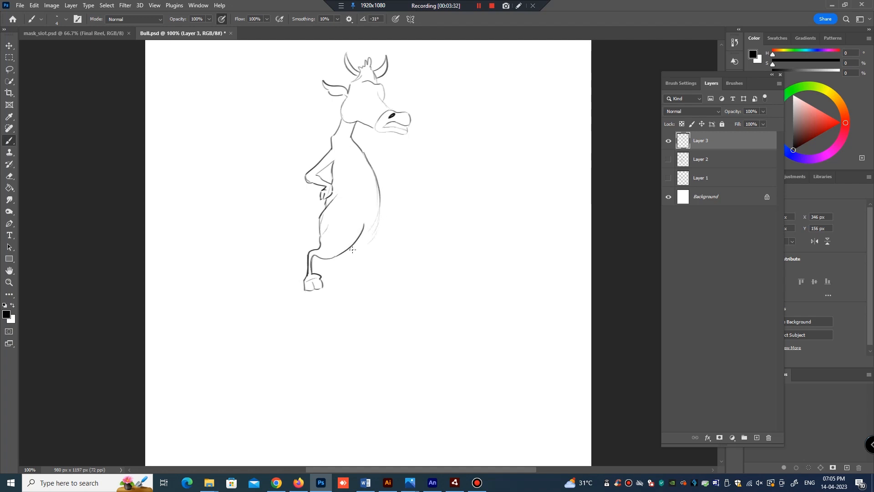
Draw the udder, the far leg with its hoof and the bent far arm behind the chest
mouse_move(374, 235)
left_mouse_down()
mouse_move(355, 257)
mouse_move(349, 248)
mouse_move(359, 257)
mouse_move(376, 239)
mouse_move(376, 250)
mouse_move(365, 247)
left_mouse_up()
mouse_move(379, 188)
left_mouse_down()
mouse_move(363, 245)
mouse_move(386, 225)
mouse_move(381, 207)
mouse_move(388, 254)
mouse_move(391, 241)
mouse_move(383, 260)
left_mouse_up()
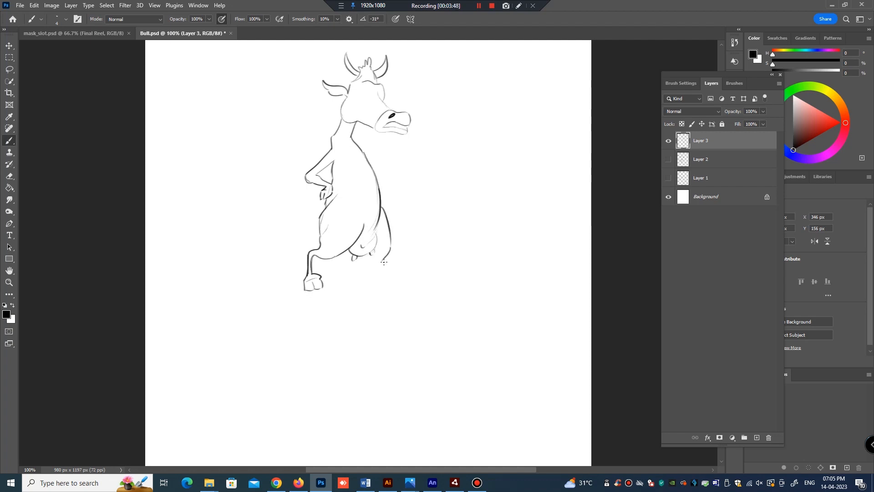
left_click_drag(383, 259, 387, 274)
mouse_move(375, 253)
left_mouse_down()
mouse_move(383, 276)
mouse_move(398, 274)
left_mouse_up()
left_click_drag(387, 282, 399, 283)
left_click_drag(397, 274, 401, 282)
left_click_drag(313, 283, 320, 289)
mouse_move(355, 142)
left_mouse_down()
mouse_move(377, 153)
mouse_move(371, 167)
left_mouse_up()
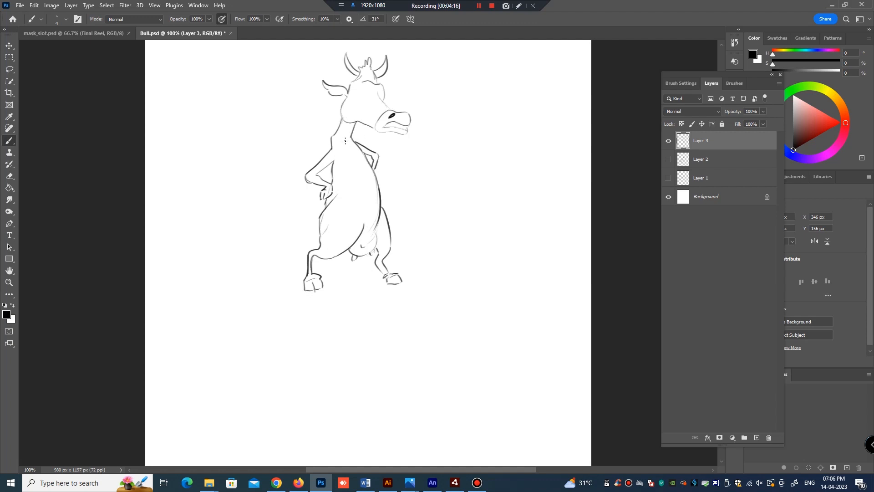
Darken the cheek line and draw both round eyes with upward-looking pupils
left_click_drag(345, 100, 344, 121)
mouse_move(364, 86)
left_mouse_down()
mouse_move(371, 95)
mouse_move(367, 84)
left_mouse_up()
left_click_drag(362, 85, 366, 85)
left_click_drag(380, 89, 378, 96)
left_click_drag(381, 89, 385, 89)
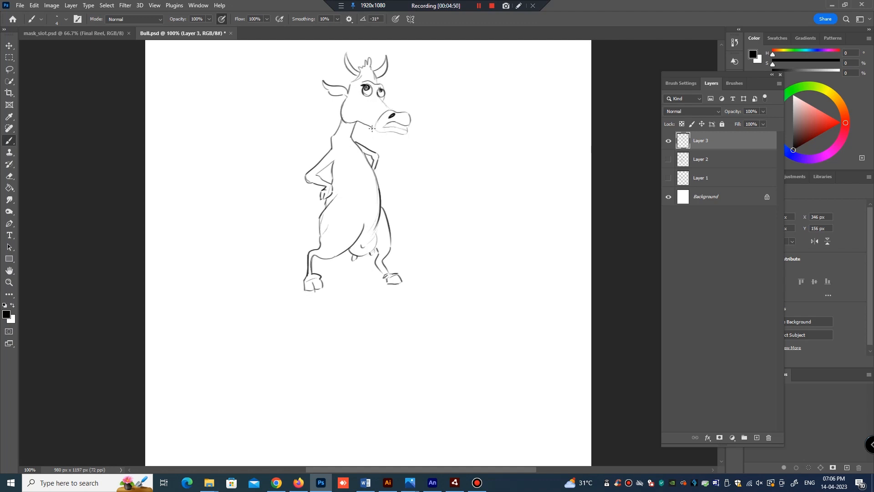
Darken the muzzle outline and hatch shading on the cheek, ear, neck and near side of the torso
mouse_move(383, 113)
left_mouse_down()
mouse_move(382, 133)
mouse_move(407, 128)
left_mouse_up()
mouse_move(361, 96)
left_mouse_down()
mouse_move(349, 116)
mouse_move(368, 107)
mouse_move(369, 119)
left_mouse_up()
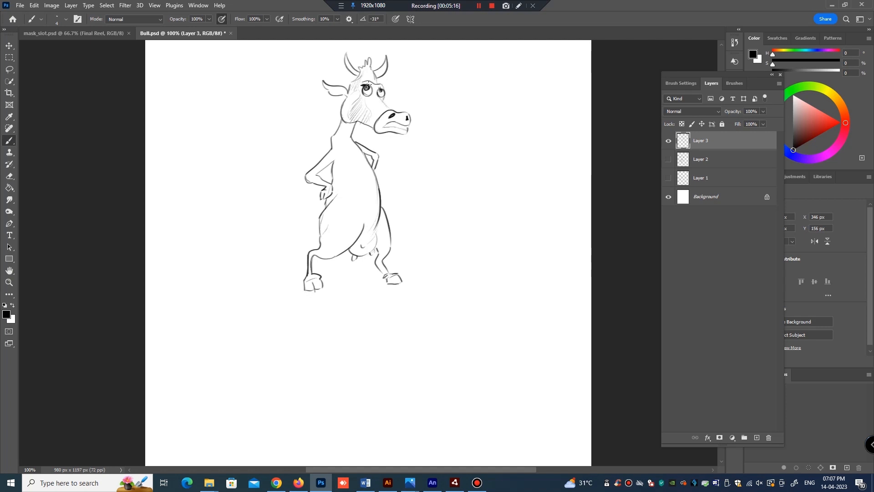
left_click_drag(342, 93, 339, 99)
mouse_move(335, 135)
left_mouse_down()
mouse_move(329, 156)
mouse_move(343, 142)
left_mouse_up()
left_click_drag(345, 176, 336, 201)
left_click_drag(340, 166, 329, 204)
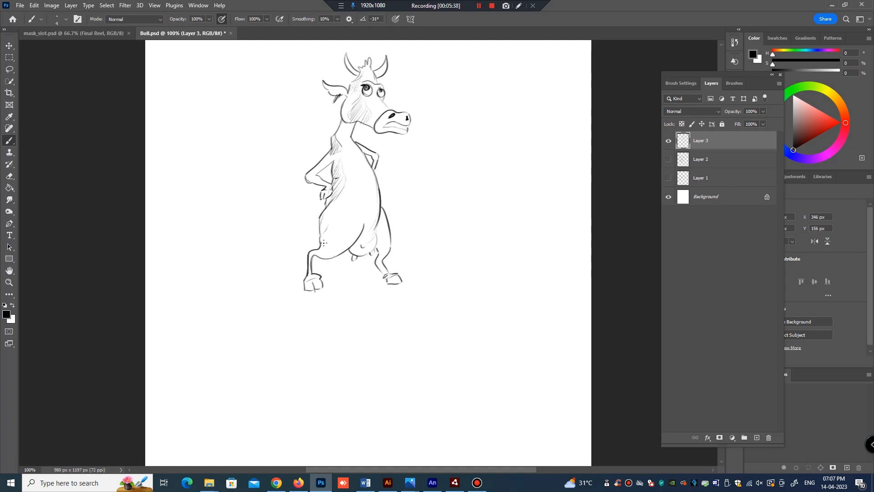
left_click_drag(329, 226, 327, 236)
Hatch shading on both hooves and along the far leg
mouse_move(313, 272)
left_mouse_down()
mouse_move(305, 289)
mouse_move(317, 284)
left_mouse_up()
left_click_drag(377, 227, 378, 263)
left_click_drag(383, 260, 388, 282)
left_click_drag(396, 275, 392, 283)
left_click_drag(402, 274, 403, 282)
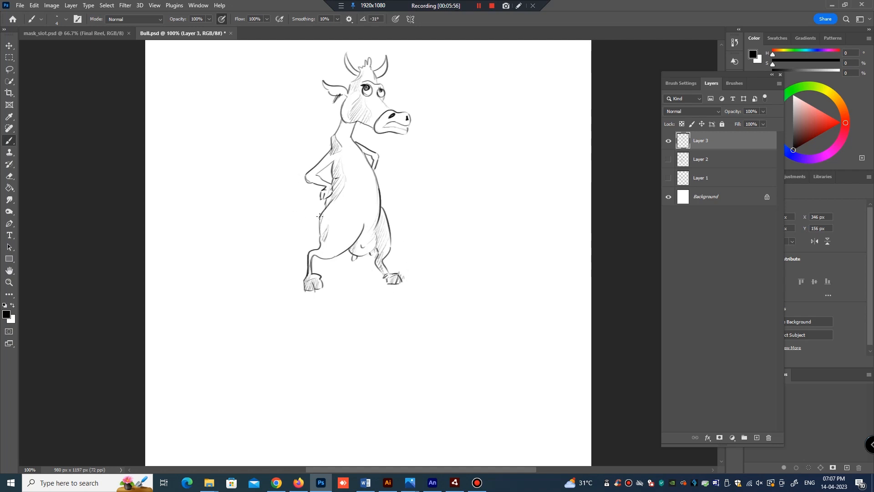
Draw a long S-curved double-line tail from the lower back, ending in a pointed tuft
mouse_move(319, 216)
left_mouse_down()
mouse_move(292, 210)
mouse_move(293, 173)
mouse_move(276, 143)
mouse_move(260, 152)
mouse_move(289, 152)
mouse_move(285, 209)
mouse_move(297, 219)
mouse_move(330, 214)
left_mouse_up()
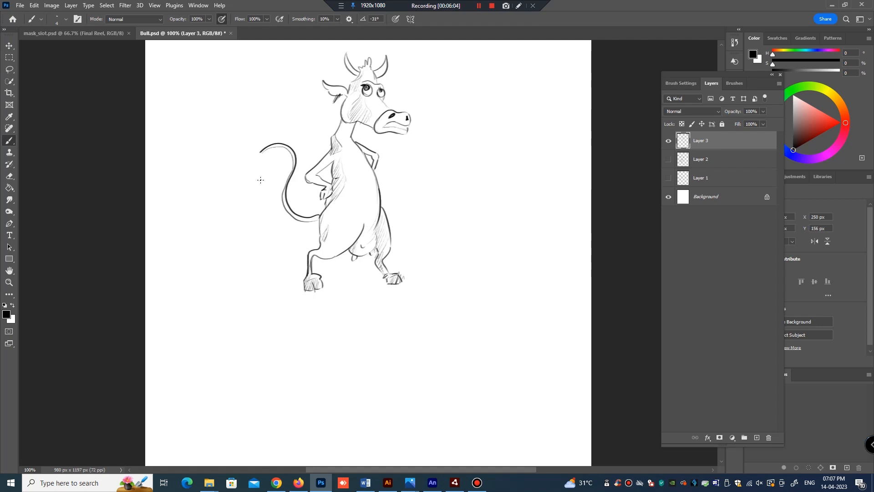
key("ctrl+z")
mouse_move(263, 153)
left_mouse_down()
mouse_move(296, 163)
mouse_move(290, 150)
mouse_move(287, 212)
mouse_move(283, 187)
mouse_move(291, 219)
mouse_move(322, 217)
left_mouse_up()
mouse_move(261, 152)
left_mouse_down()
mouse_move(239, 164)
mouse_move(258, 157)
left_mouse_up()
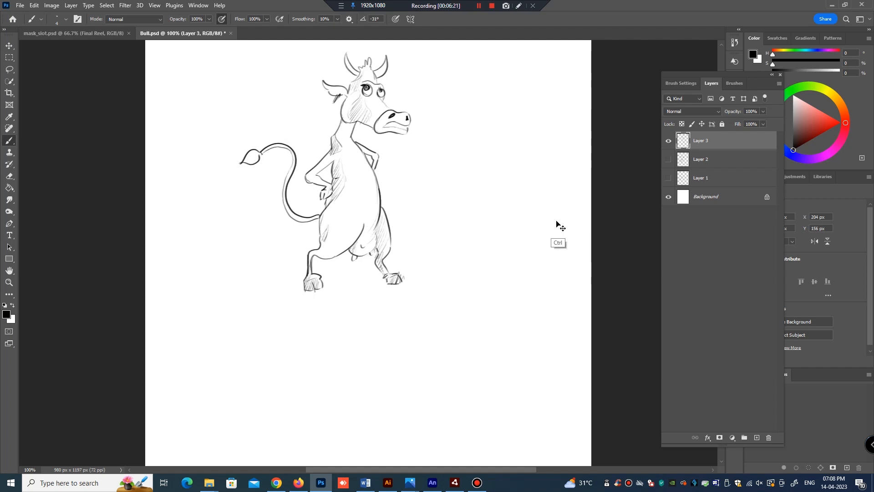
Scale the whole bull drawing up proportionally to about 120%
key("ctrl+t")
left_click_drag(409, 288, 447, 342)
left_click(451, 19)
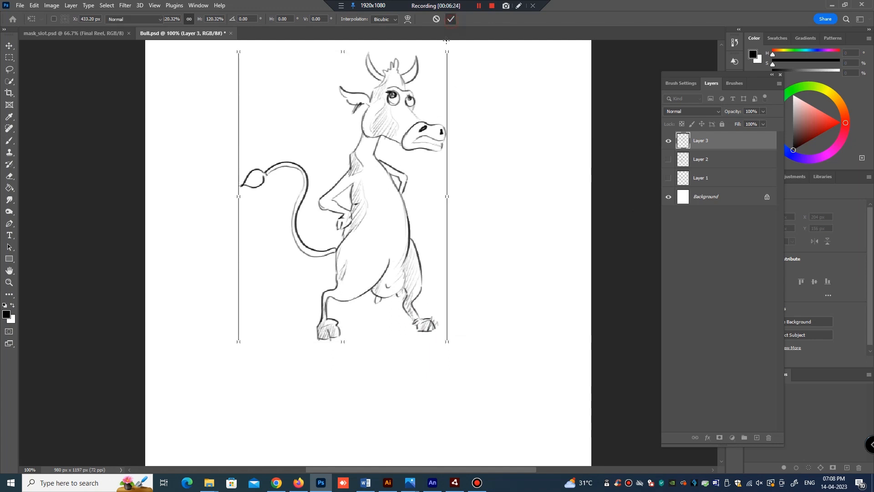
key("b")
key("ctrl+minus")
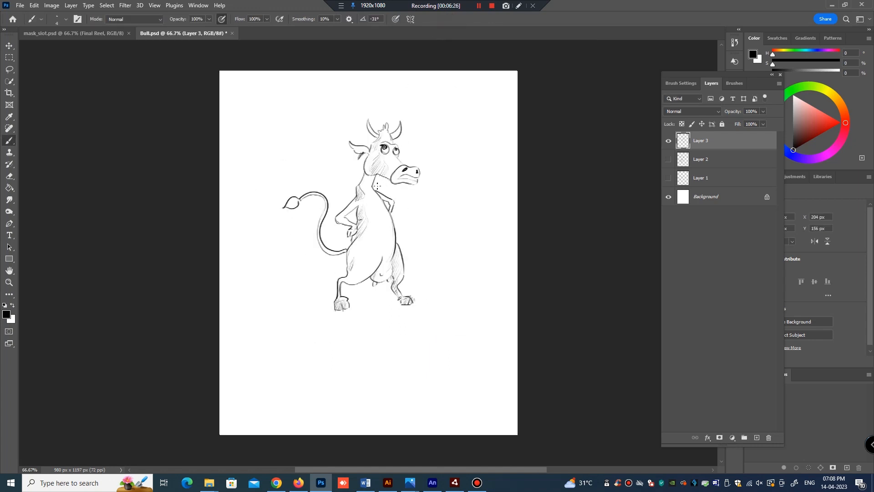
Move the bull down toward the middle of the page and scale it up to about 112%
key("v")
left_click_drag(385, 150, 385, 167)
key("ctrl")
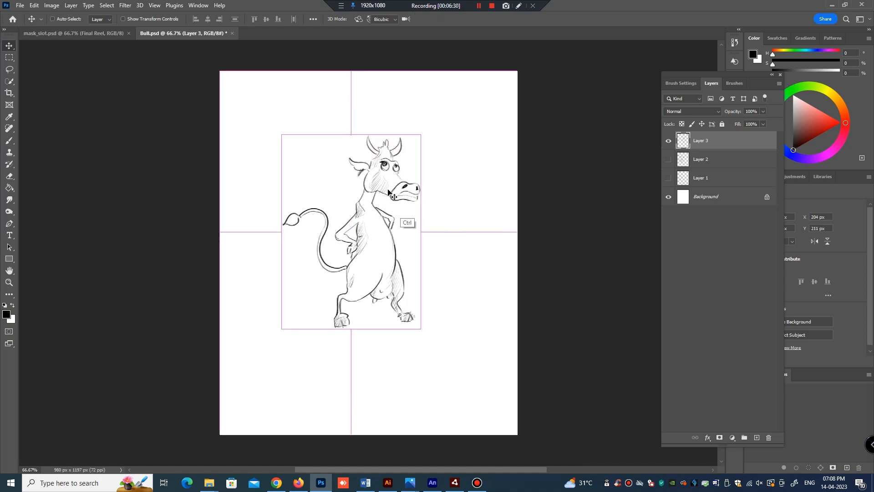
key("ctrl+t")
left_click_drag(421, 329, 437, 351)
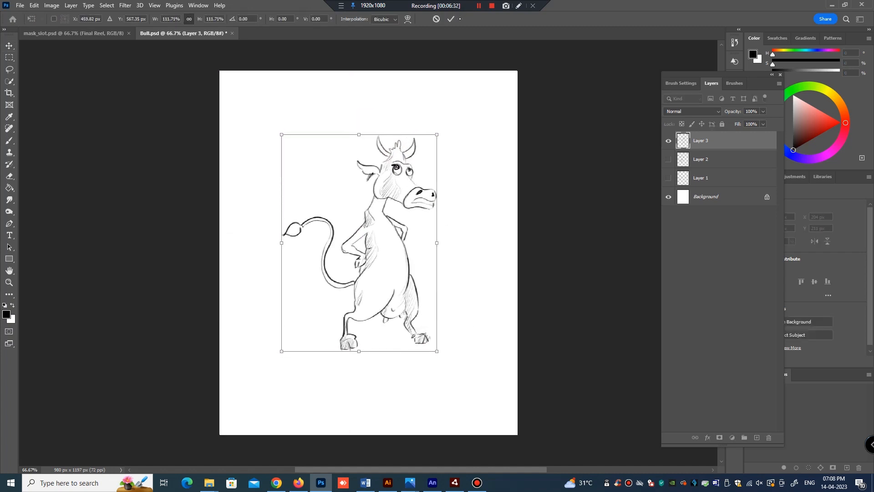
left_click(451, 19)
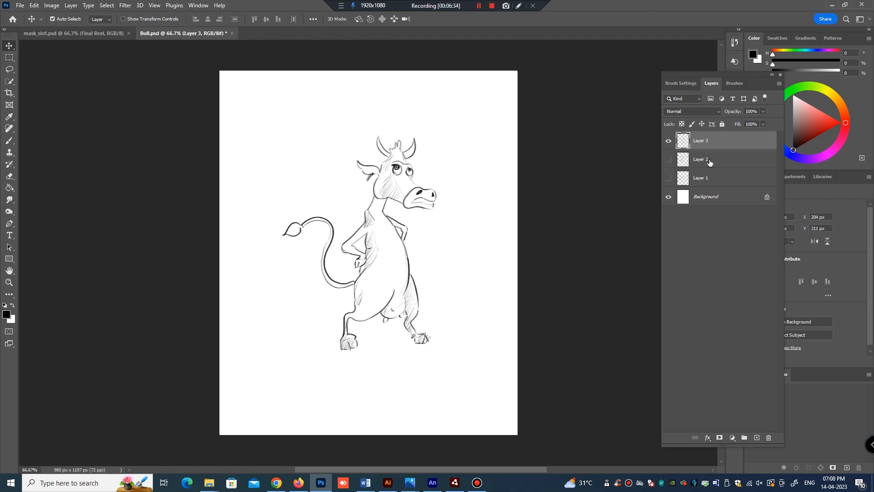
key("ctrl+j")
key("ctrl+j")
key("ctrl+j")
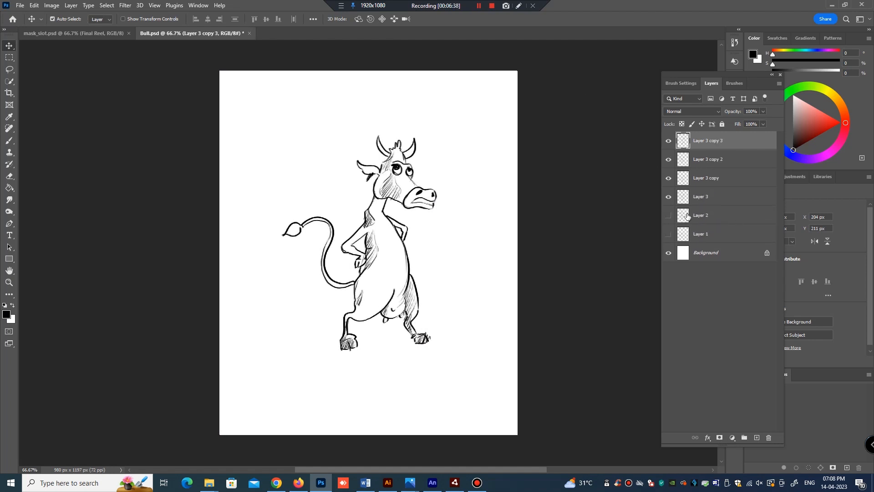
key("ctrl+z")
key("ctrl+z")
key("ctrl+z")
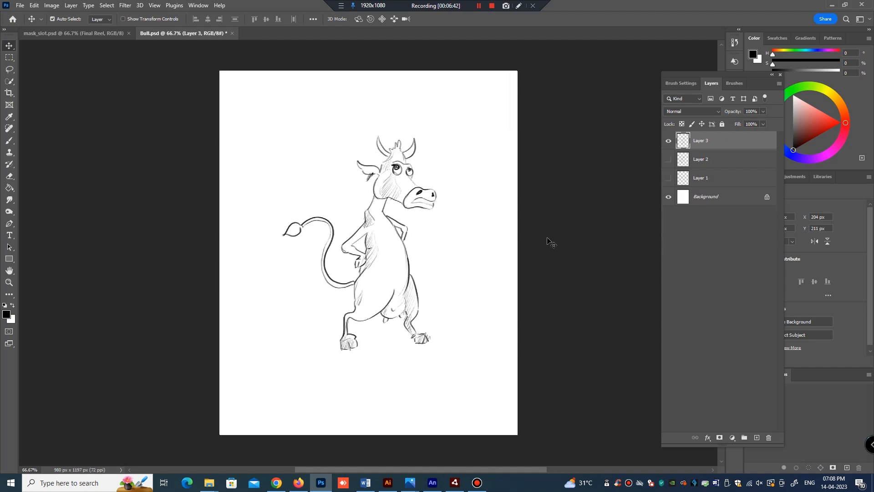
Duplicate Layer 3 once and draw two uneven ground lines across the page beneath the bull's hooves
key("ctrl+j")
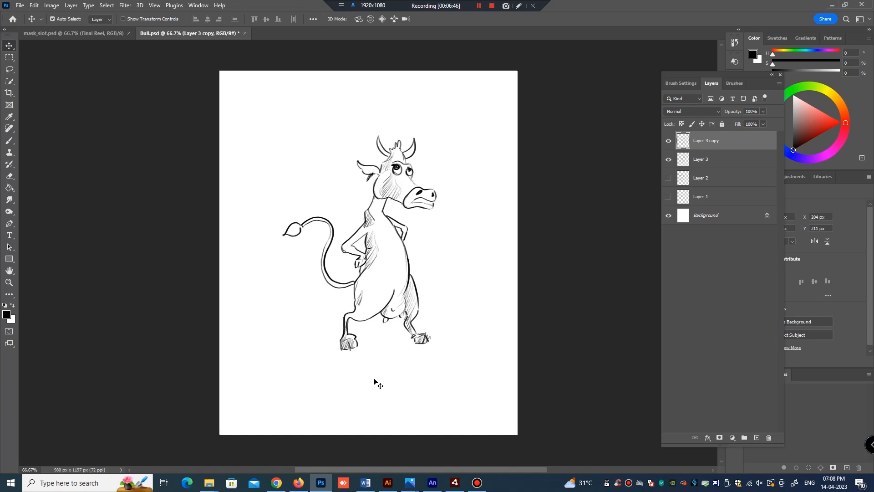
key("b")
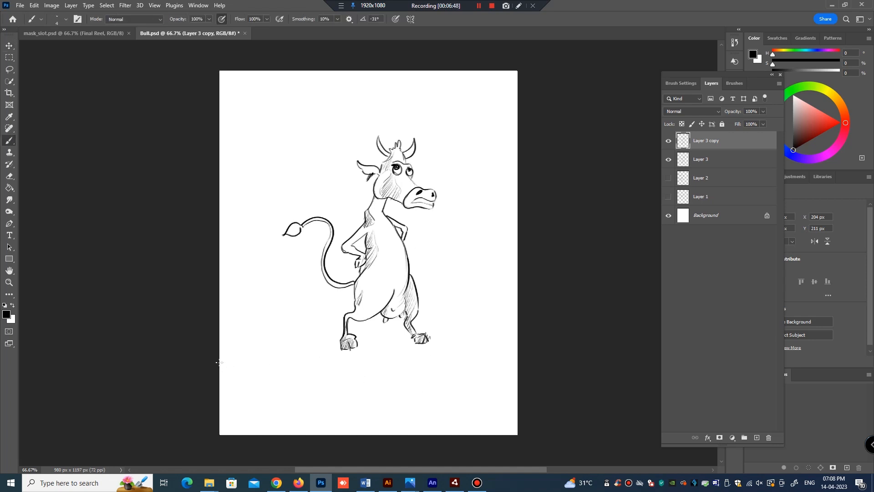
left_click_drag(219, 363, 291, 359)
left_click_drag(328, 355, 527, 357)
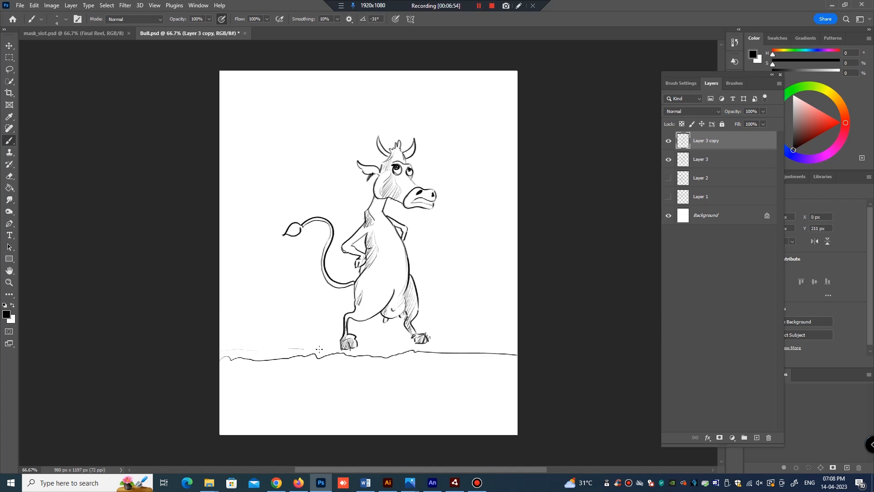
left_click_drag(319, 349, 514, 341)
left_click_drag(292, 350, 206, 340)
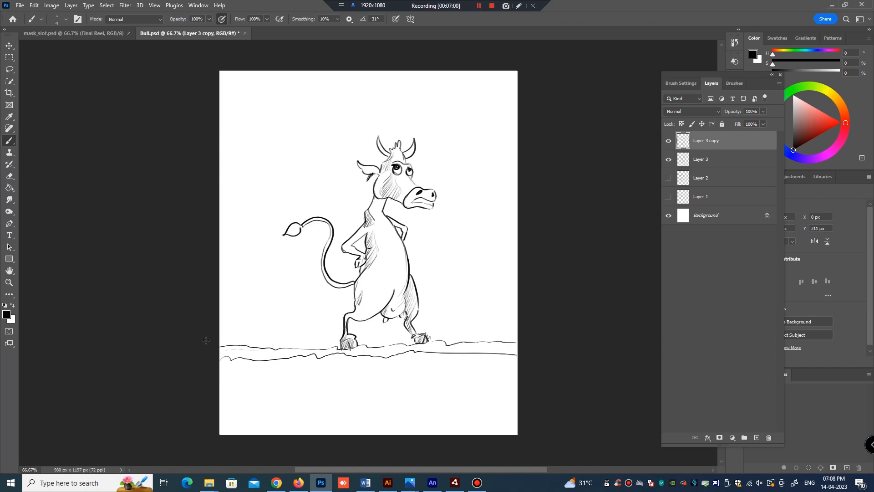
Draw three grass tufts around the ground lines and add small marks to the bull's mouth
mouse_move(254, 383)
left_mouse_down()
mouse_move(268, 379)
mouse_move(274, 390)
left_mouse_up()
mouse_move(462, 378)
left_mouse_down()
mouse_move(482, 364)
mouse_move(483, 372)
left_mouse_up()
left_click_drag(492, 341, 506, 331)
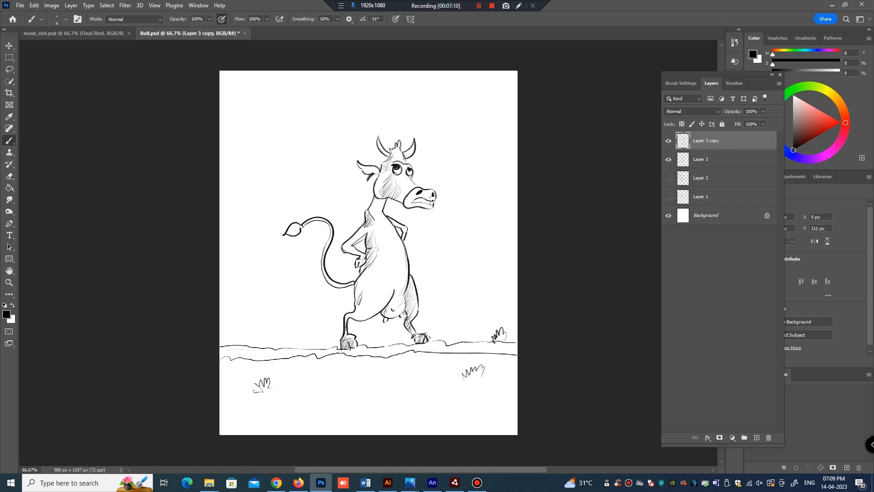
left_click_drag(423, 202, 435, 198)
Draw two large clouds in the upper sky and a small one at the page's edge, and hide Layer 3
mouse_move(306, 112)
left_mouse_down()
mouse_move(269, 109)
mouse_move(237, 126)
mouse_move(279, 135)
mouse_move(355, 119)
mouse_move(317, 112)
left_mouse_up()
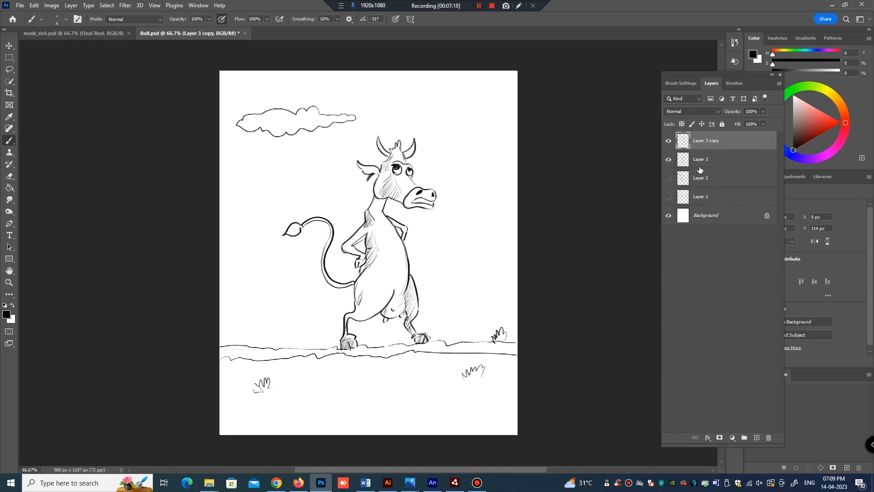
left_click(668, 159)
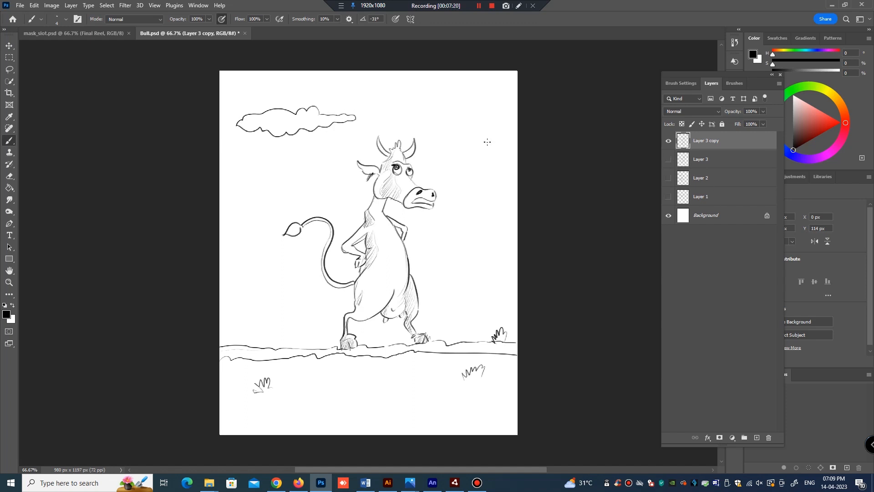
mouse_move(500, 117)
left_mouse_down()
mouse_move(438, 113)
mouse_move(429, 122)
mouse_move(485, 129)
mouse_move(509, 120)
mouse_move(506, 114)
left_mouse_up()
mouse_move(250, 163)
left_mouse_down()
mouse_move(228, 164)
mouse_move(254, 162)
left_mouse_up()
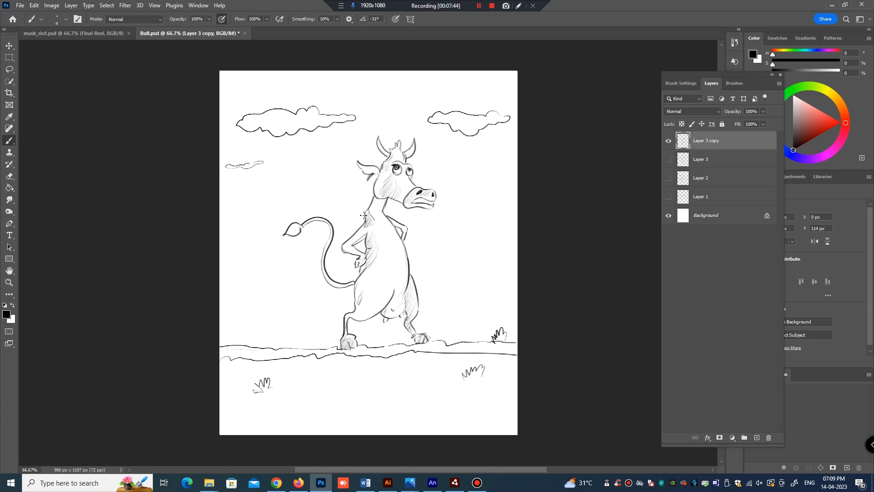
Hatch the tail tuft, add shading beside the udder and draw a small grass tuft below the bull
mouse_move(291, 227)
left_mouse_down()
mouse_move(284, 236)
mouse_move(299, 228)
left_mouse_up()
left_click_drag(404, 296, 404, 312)
left_click_drag(372, 386, 385, 381)
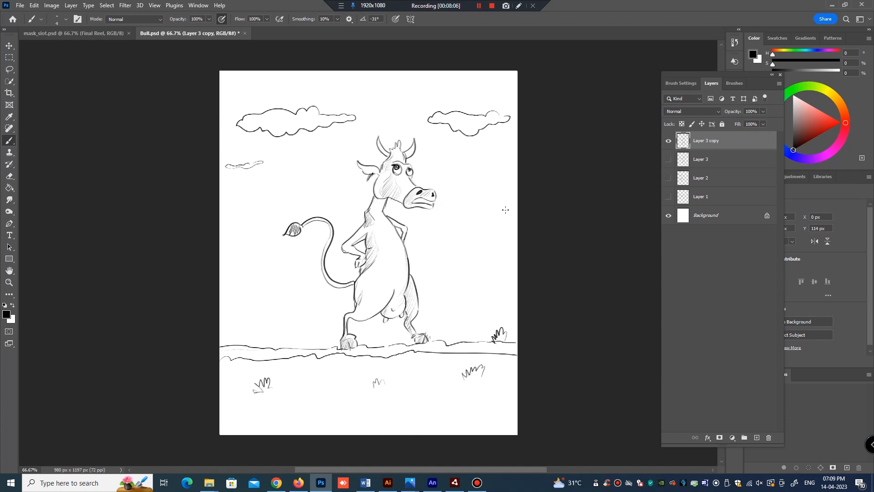
Draw a cloud at each side edge of the page at tail height and duplicate the Layer 3 copy layer
mouse_move(508, 207)
left_mouse_down()
mouse_move(457, 217)
mouse_move(518, 222)
left_mouse_up()
mouse_move(242, 219)
left_mouse_down()
mouse_move(266, 220)
mouse_move(221, 227)
left_mouse_up()
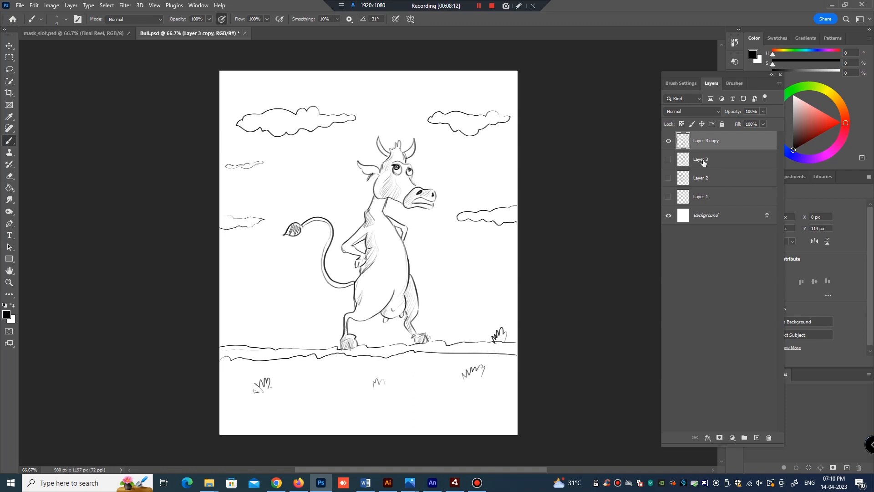
key("ctrl+j")
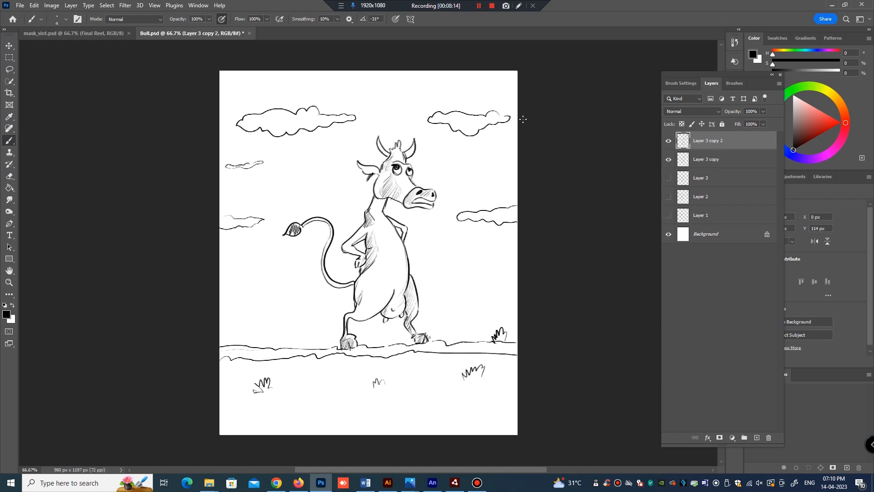